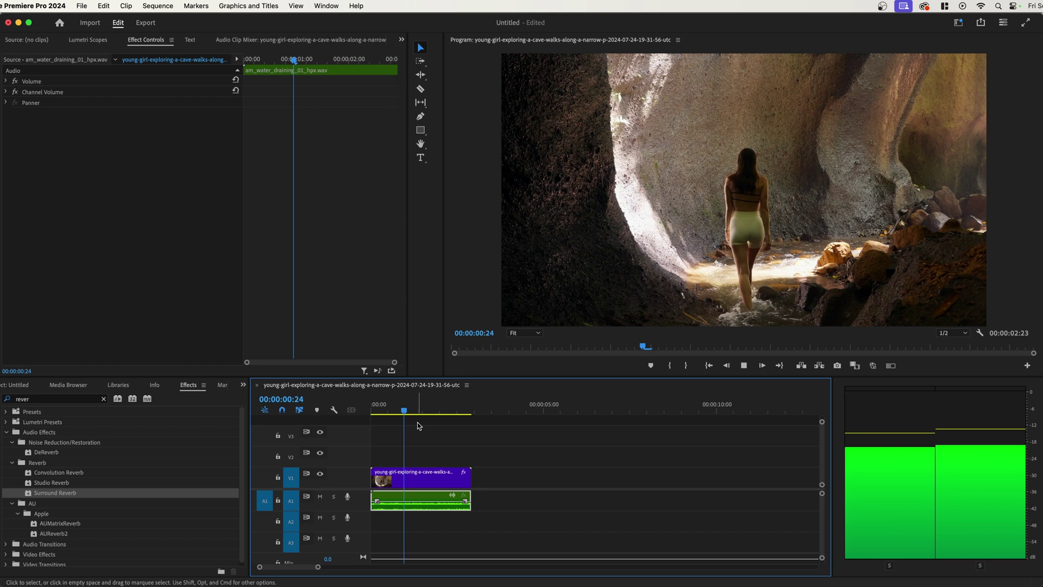
Step: Apply Surround Reverb to the A1 cave water clip and preview the result
key("space")
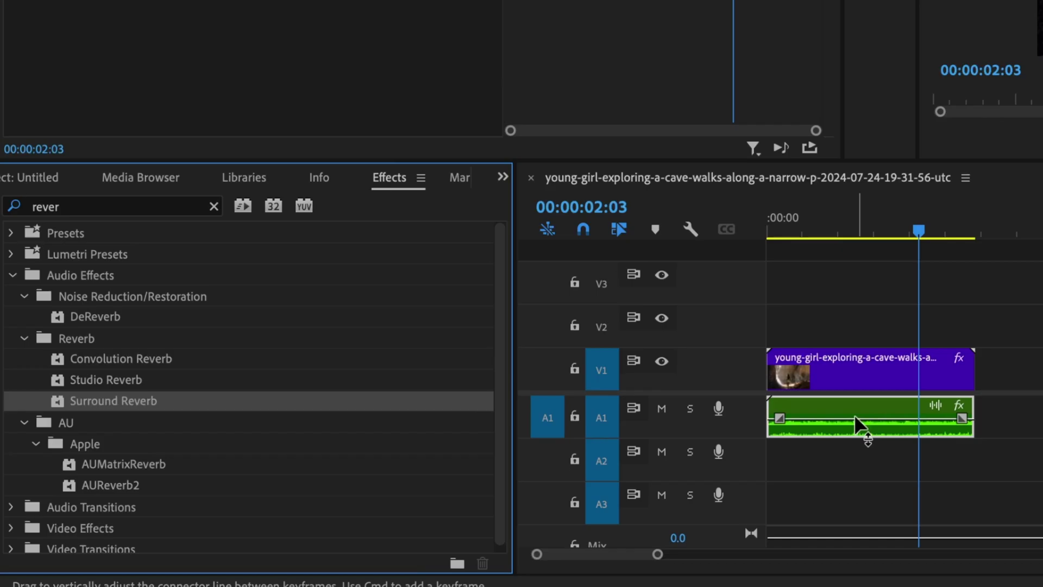
left_click_drag(97, 402, 862, 424)
key("space")
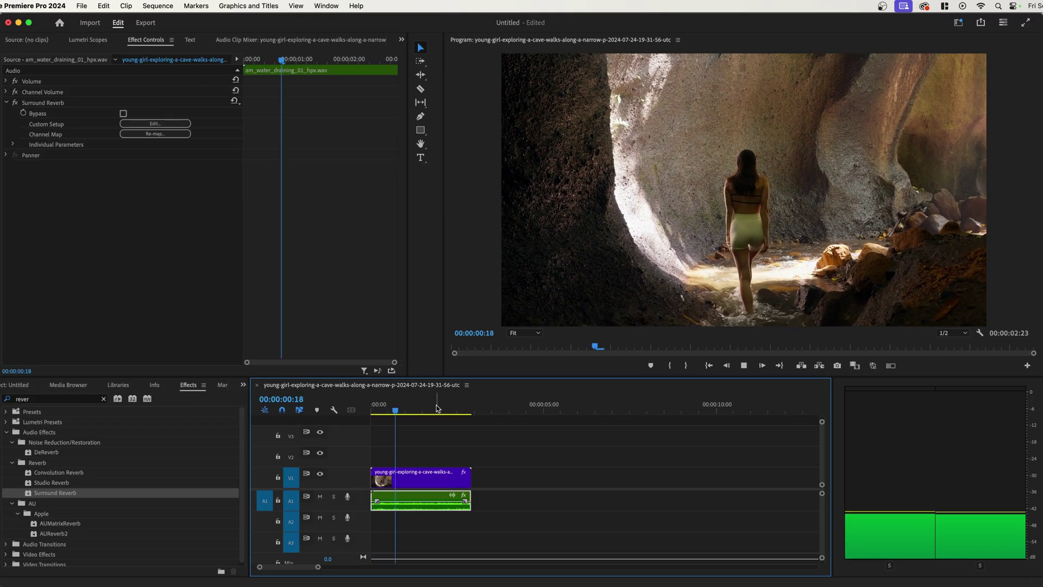
key("space")
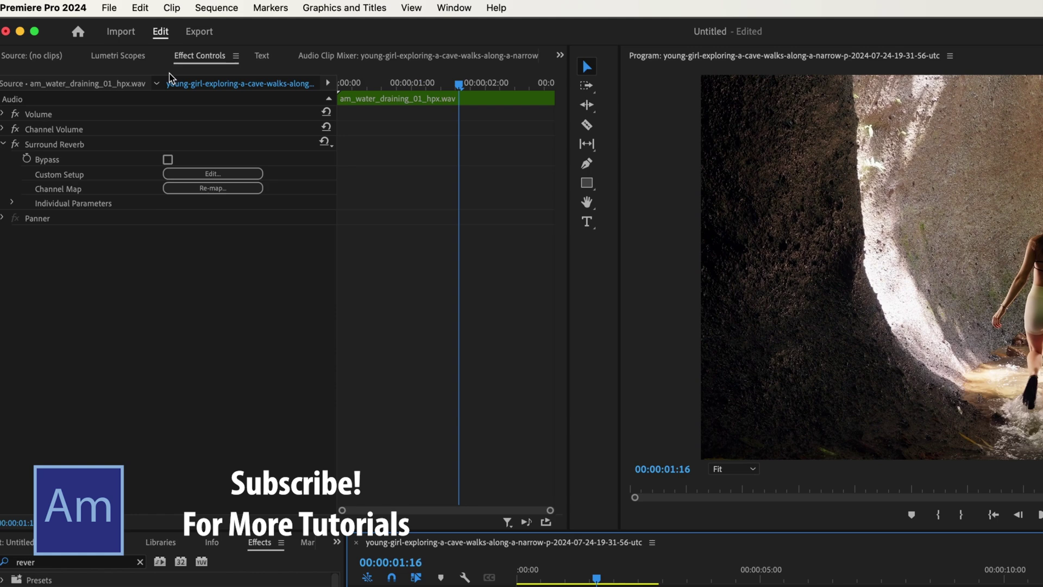
Step: In the Surround Reverb editor, pick the Mid-Size Auditorium impulse with output gain near 0 dB
left_click(213, 174)
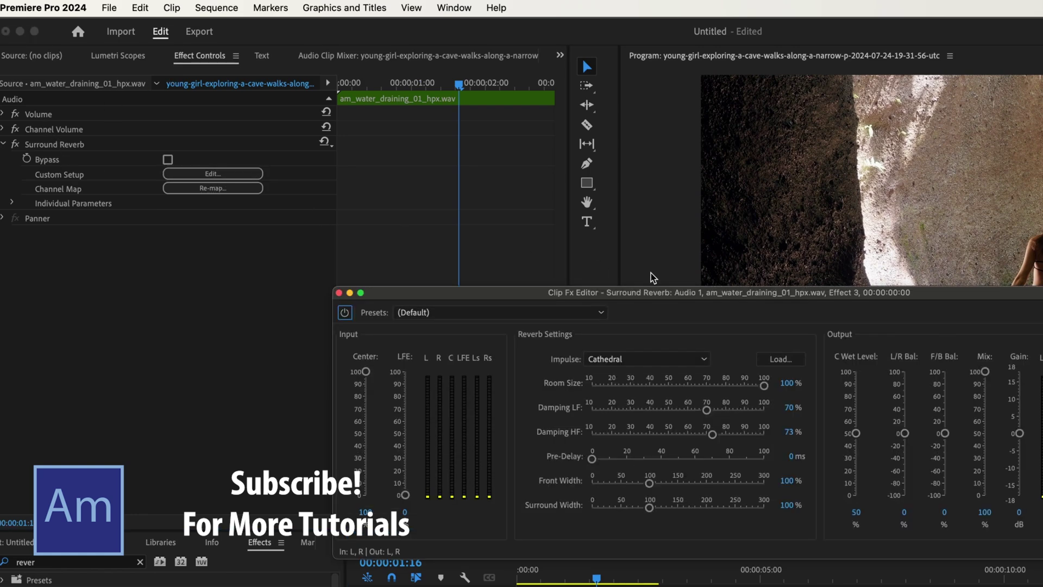
left_click_drag(688, 295, 379, 74)
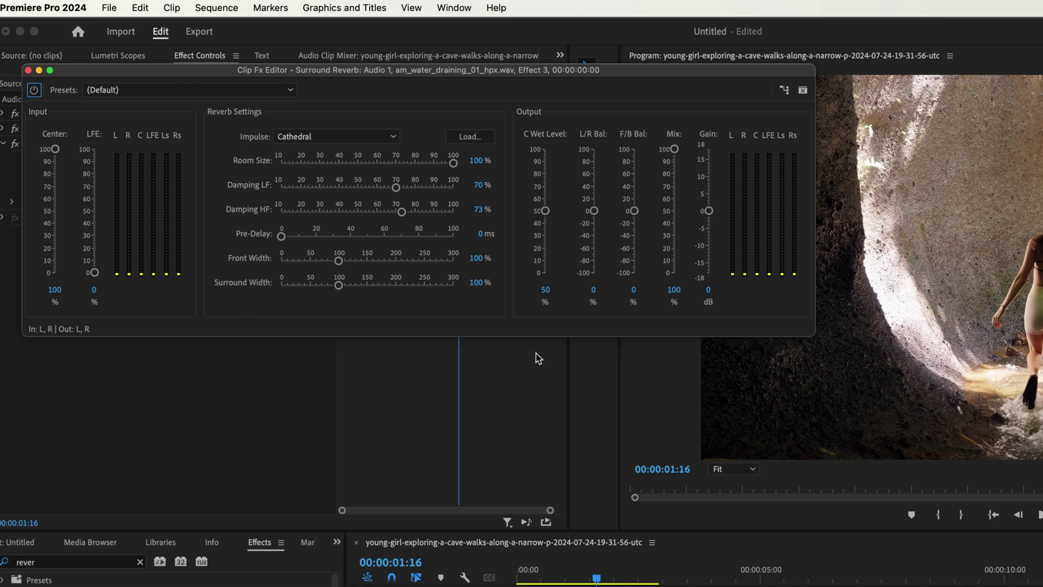
left_click(321, 136)
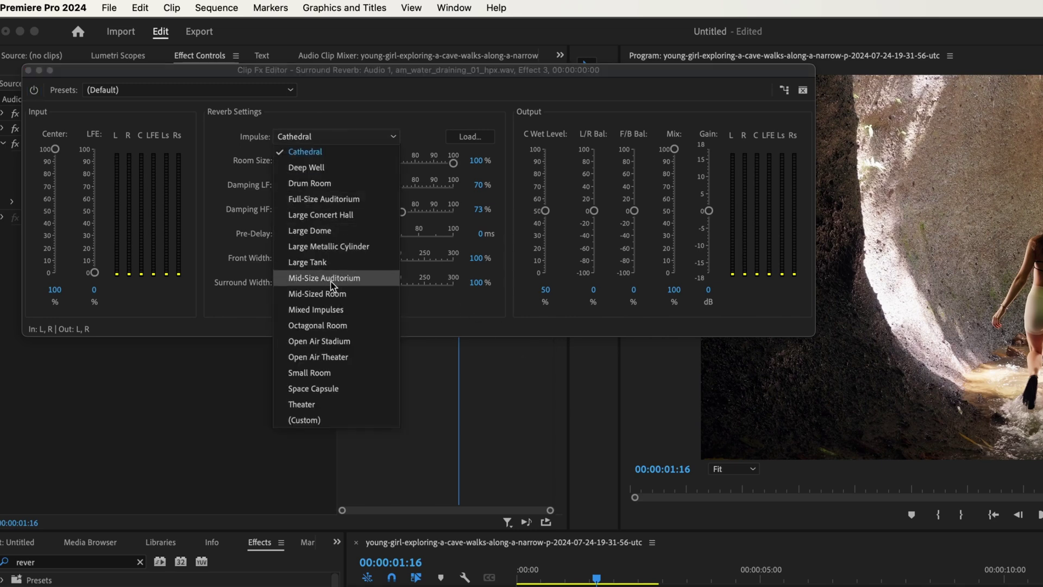
left_click(324, 278)
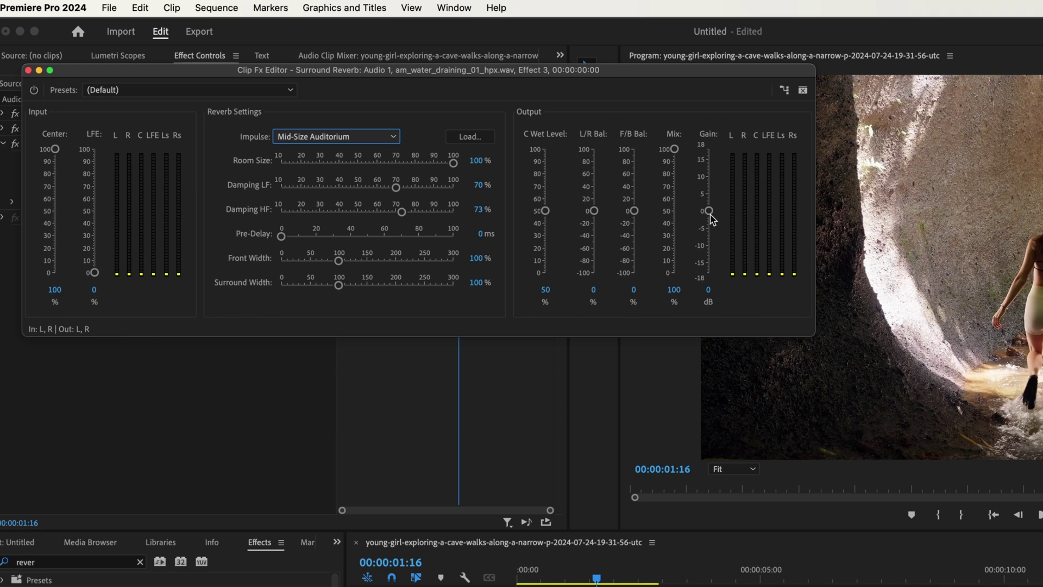
mouse_move(709, 211)
left_mouse_down()
mouse_move(711, 179)
mouse_move(710, 201)
left_mouse_up()
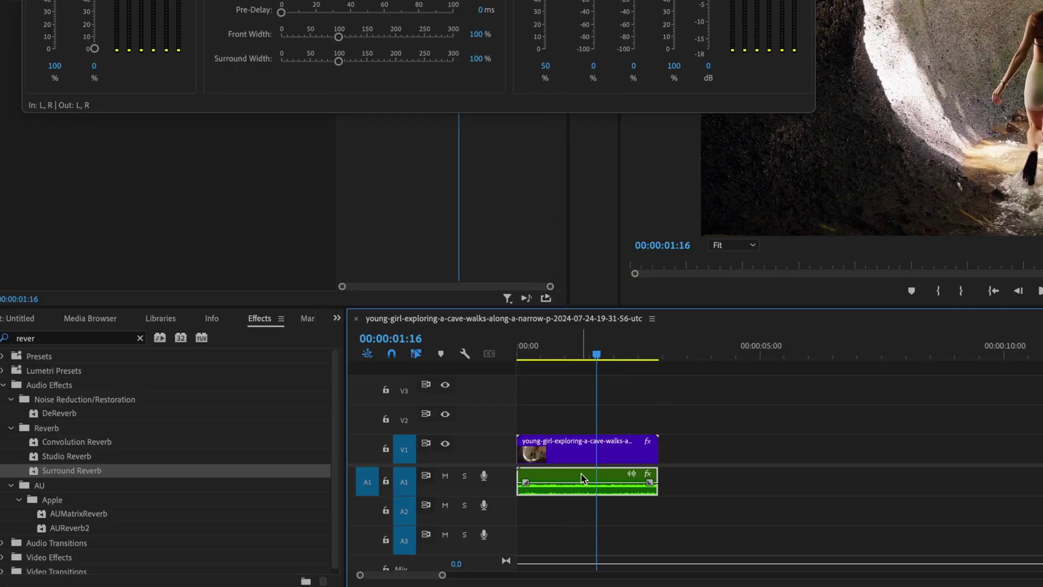
Step: Boost the water clip's gain by 6.4 dB, then return to the sequence start
key("g")
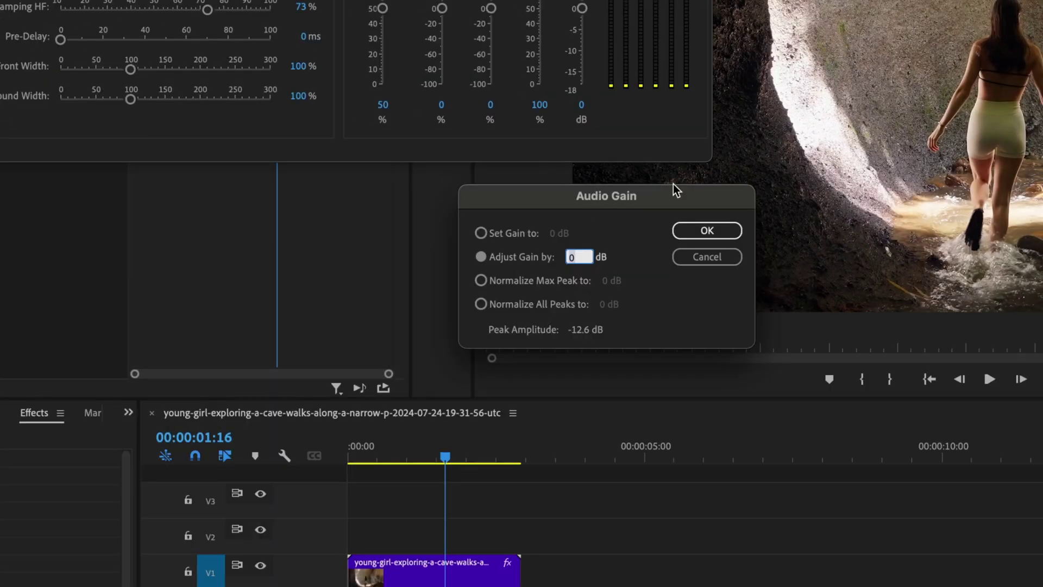
left_click_drag(577, 257, 630, 254)
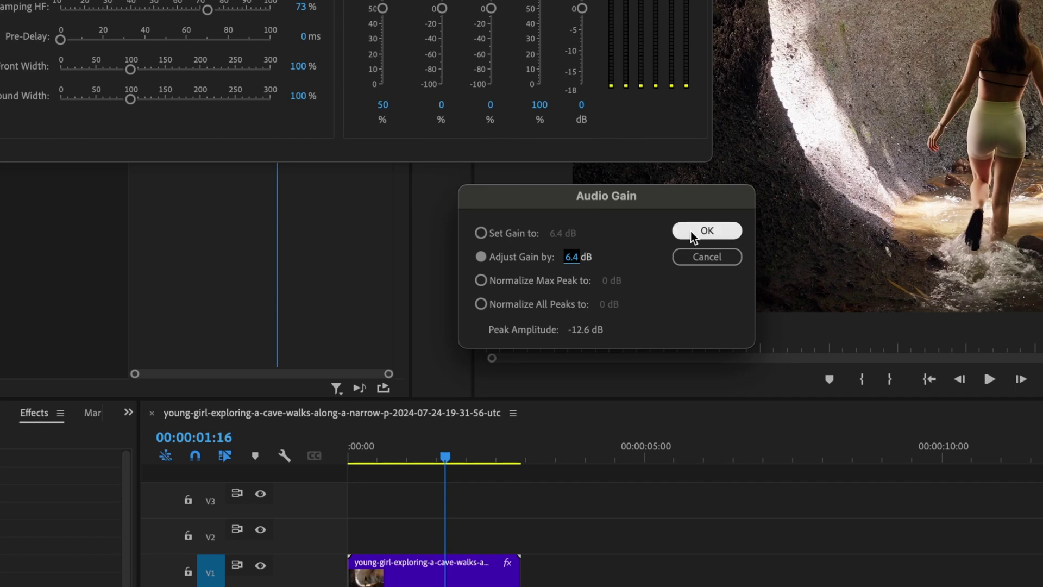
left_click(706, 231)
key("Home")
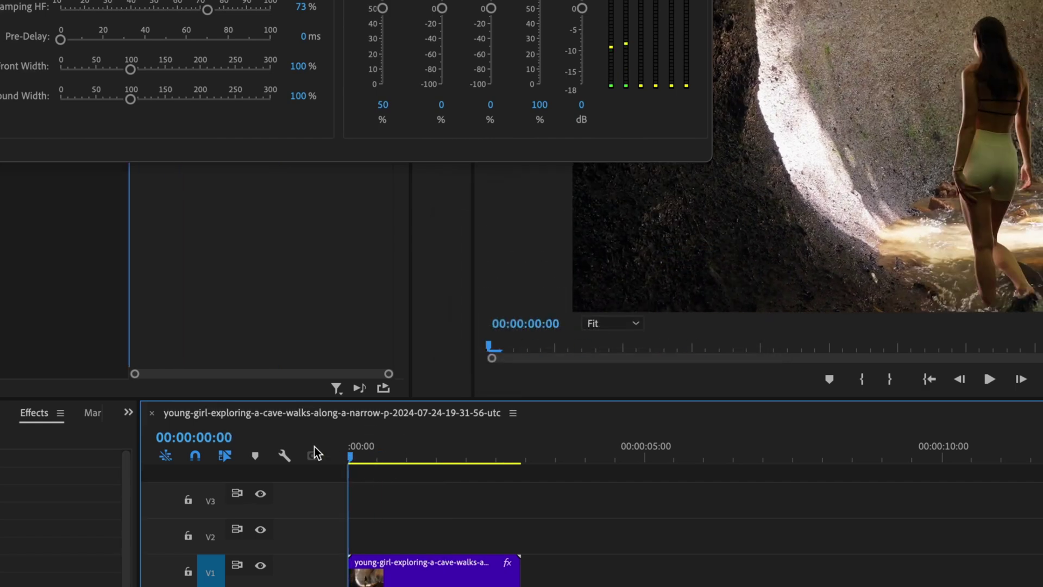
Step: Play the cave sequence and stop about two seconds in
key("space")
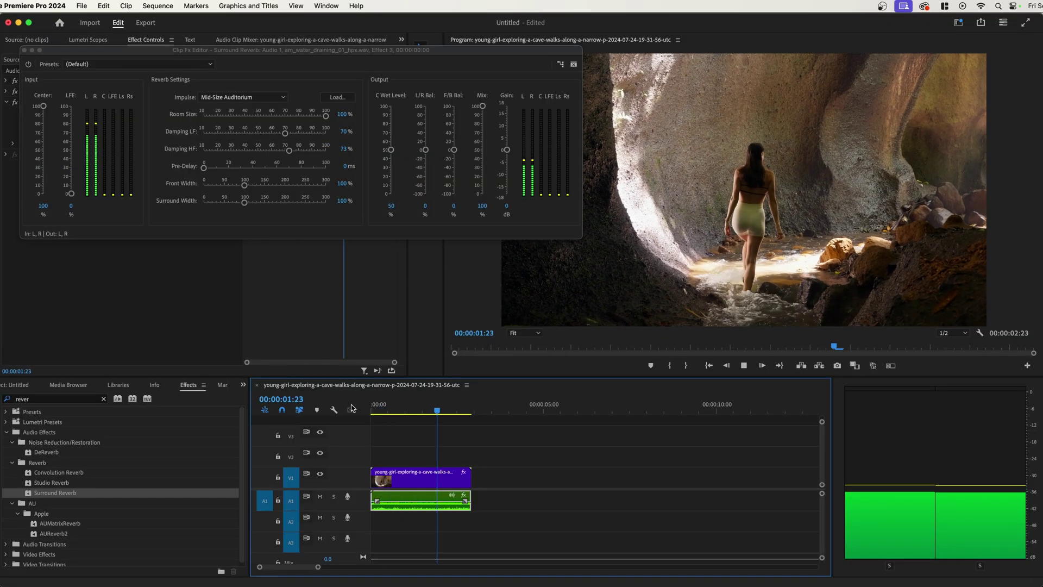
key("space")
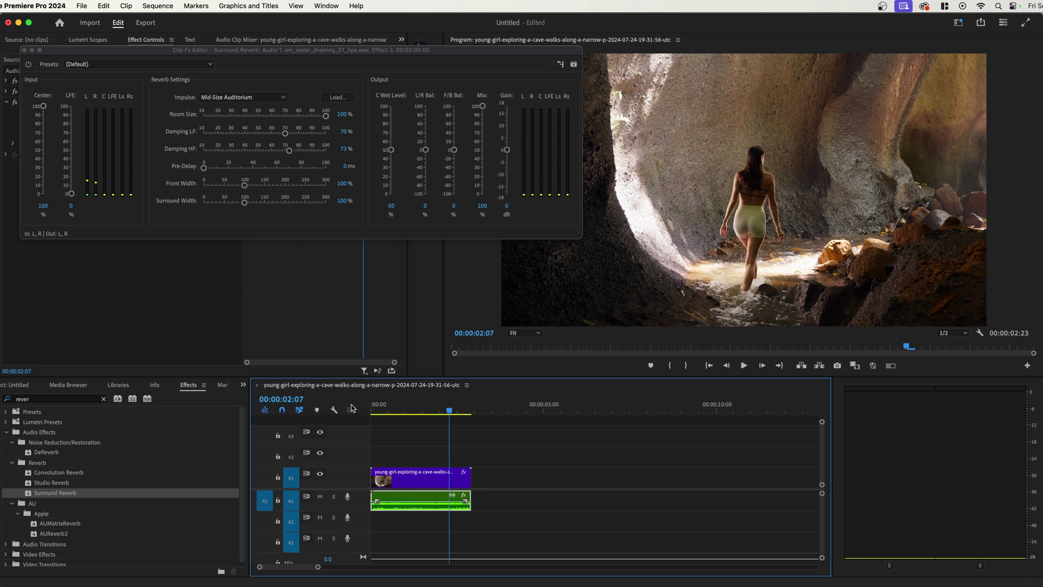